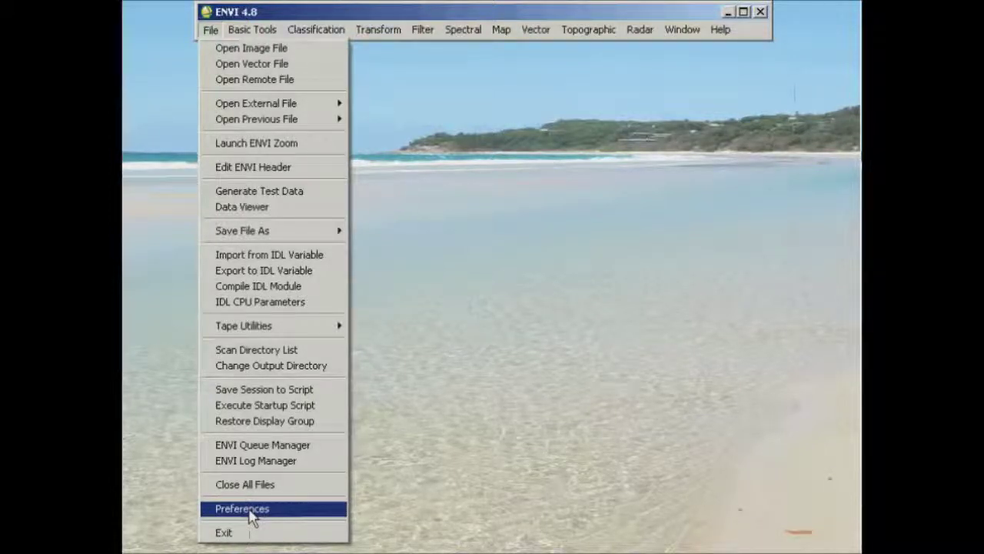
Open System Preferences, move the dialog aside, and view its Default Directories (C:\a\SES201).
{"action": "left_click", "coordinate": [244, 509]}
{"action": "left_click_drag", "start_coordinate": [353, 39], "coordinate": [460, 19]}
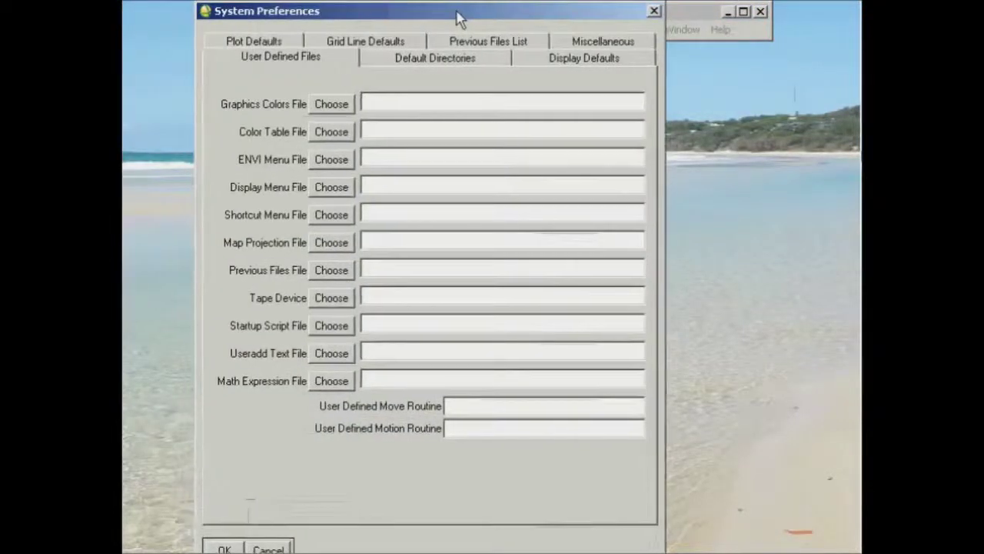
{"action": "left_click", "coordinate": [441, 68]}
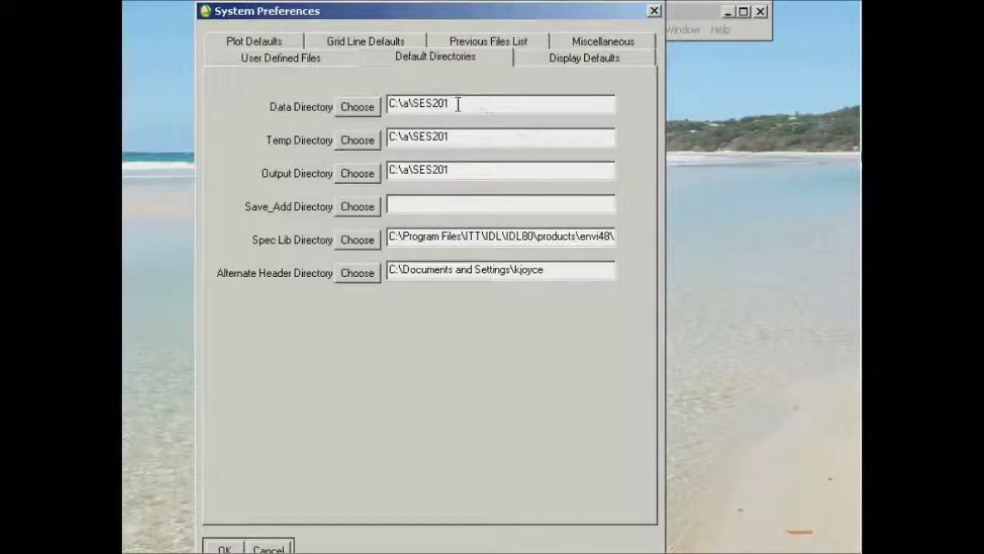
{"action": "left_click_drag", "start_coordinate": [451, 103], "coordinate": [387, 104]}
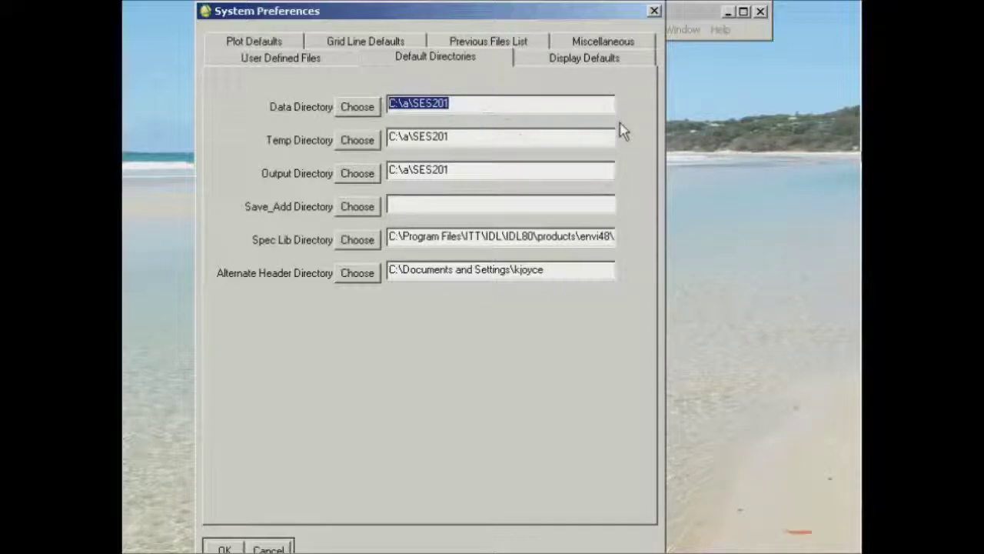
{"action": "left_click", "coordinate": [355, 108]}
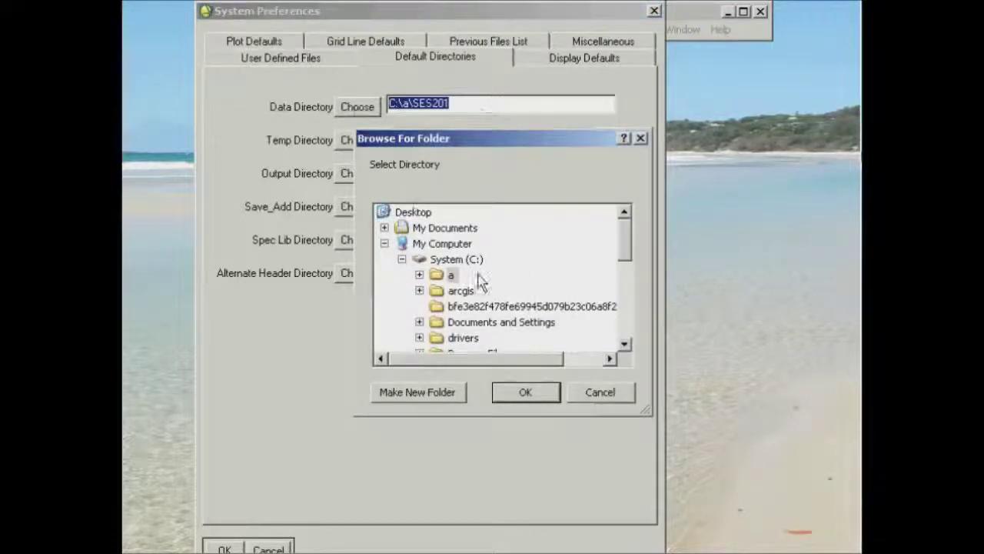
{"action": "left_click", "coordinate": [419, 274]}
{"action": "left_click", "coordinate": [483, 322]}
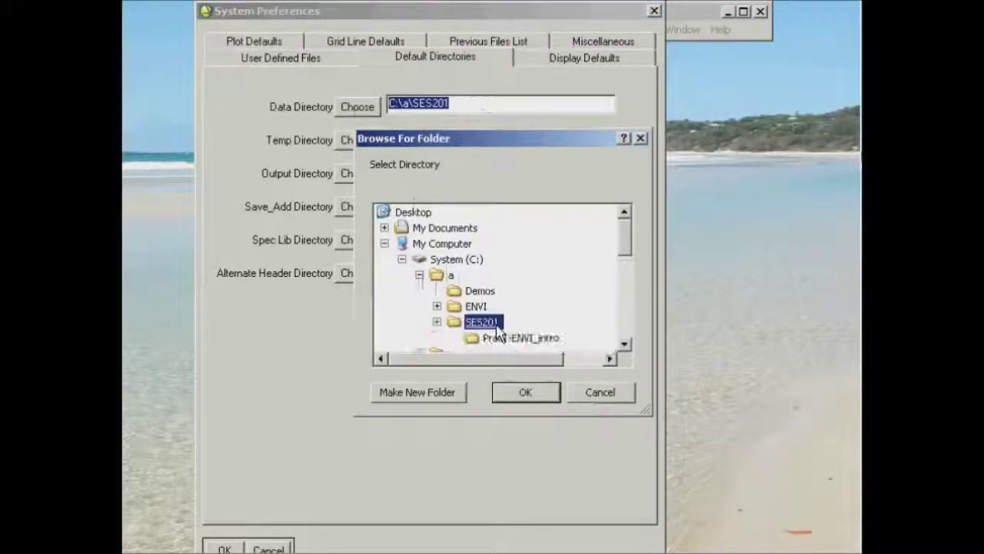
{"action": "left_click_drag", "start_coordinate": [623, 247], "coordinate": [624, 251]}
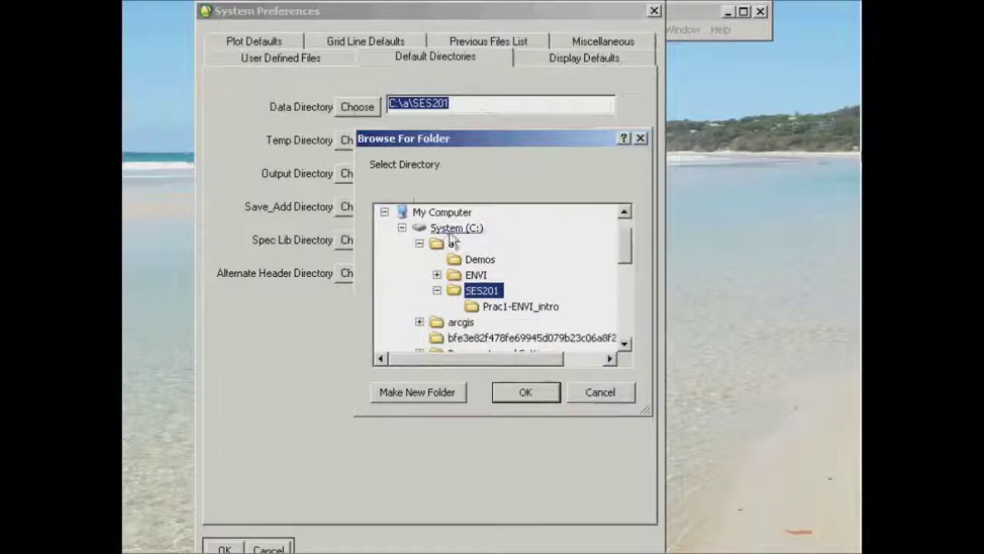
{"action": "left_click", "coordinate": [483, 292]}
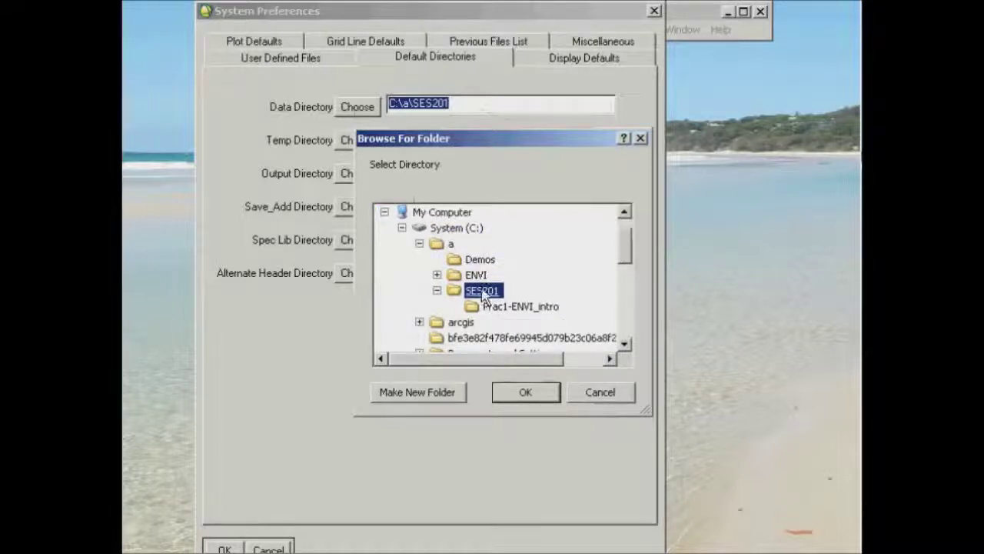
{"action": "left_click", "coordinate": [528, 394]}
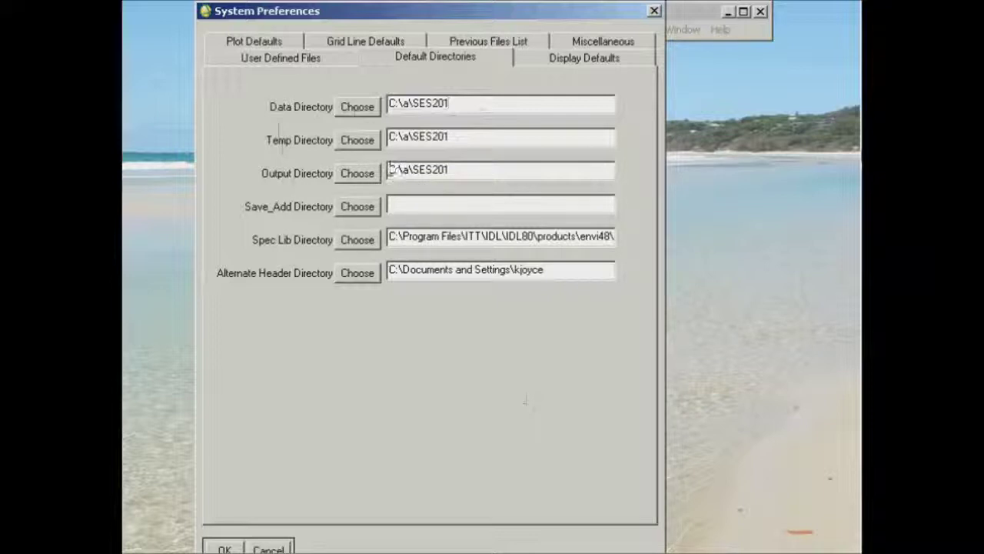
{"action": "left_click", "coordinate": [446, 170]}
{"action": "left_click_drag", "start_coordinate": [462, 17], "coordinate": [484, 3]}
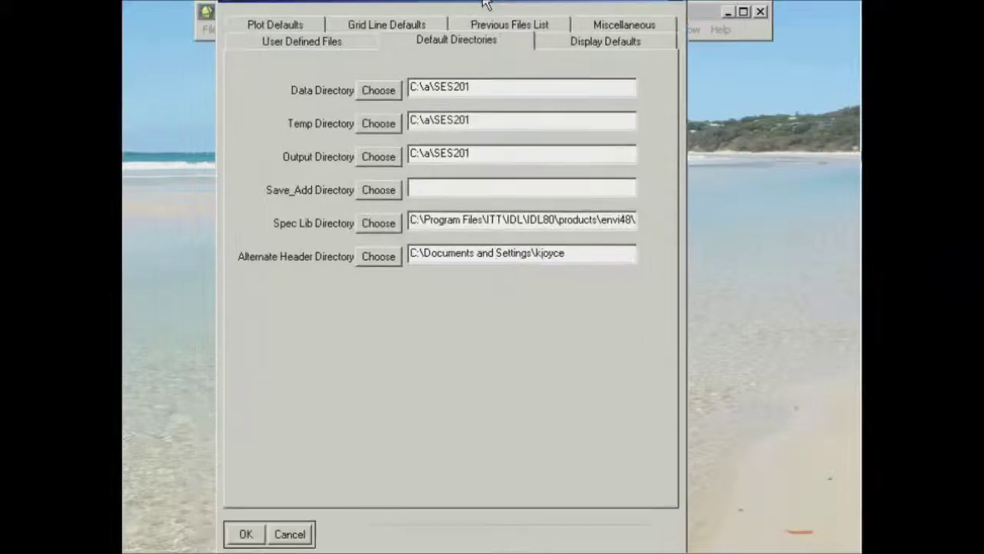
{"action": "left_click", "coordinate": [247, 537]}
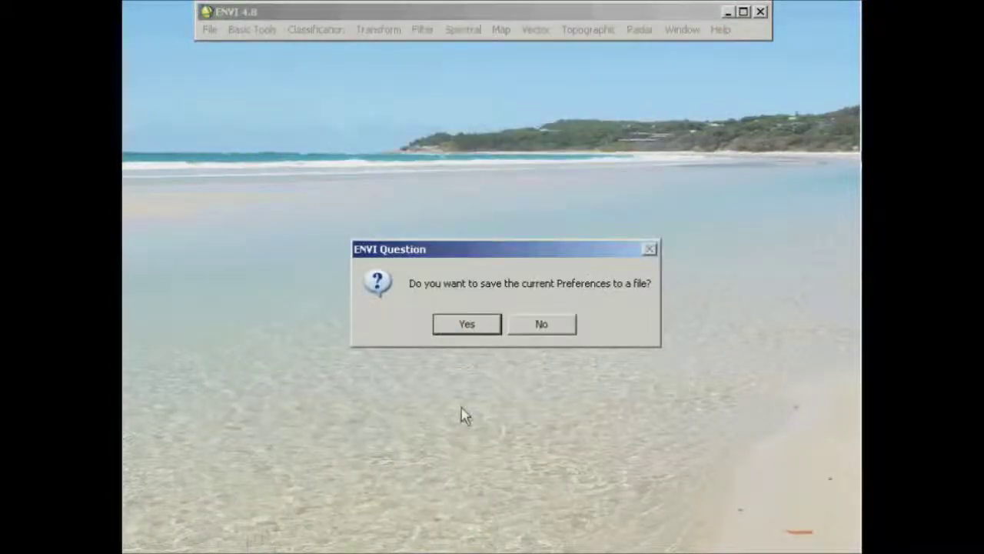
Agree to save the preferences and append menu\envi.cfg to the output configuration filename.
{"action": "left_click", "coordinate": [477, 329]}
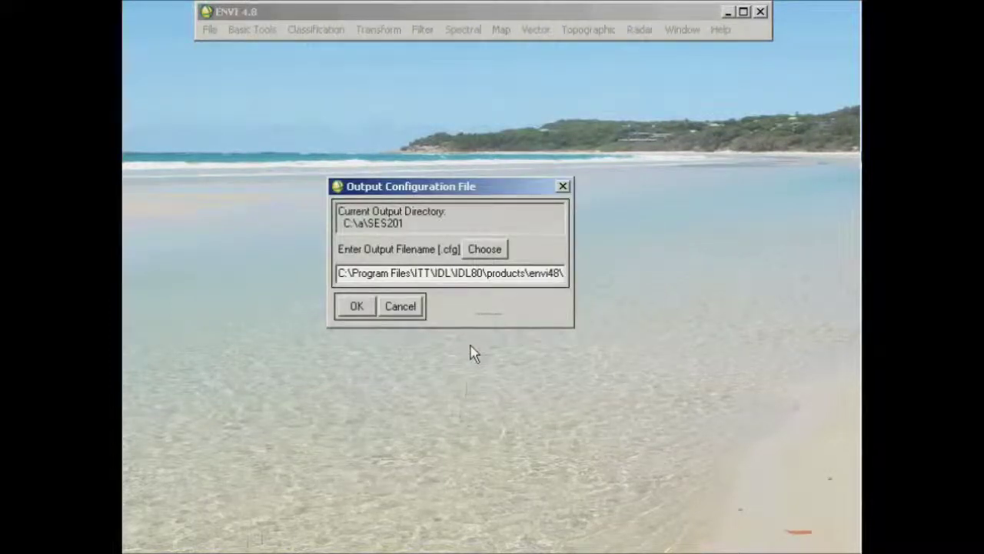
{"action": "left_click", "coordinate": [440, 276]}
{"action": "type", "text": "menu\\envi.cfg"}
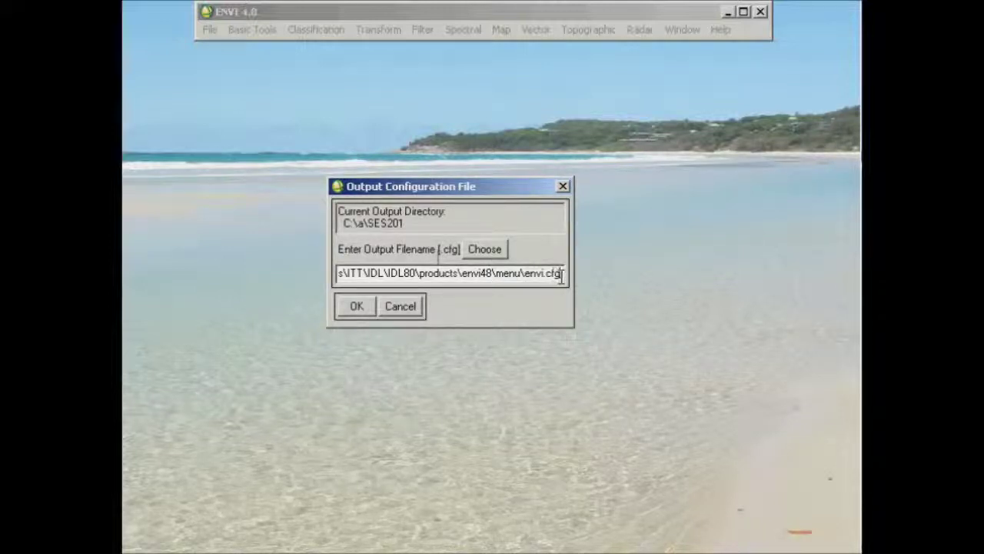
{"action": "left_click", "coordinate": [481, 248]}
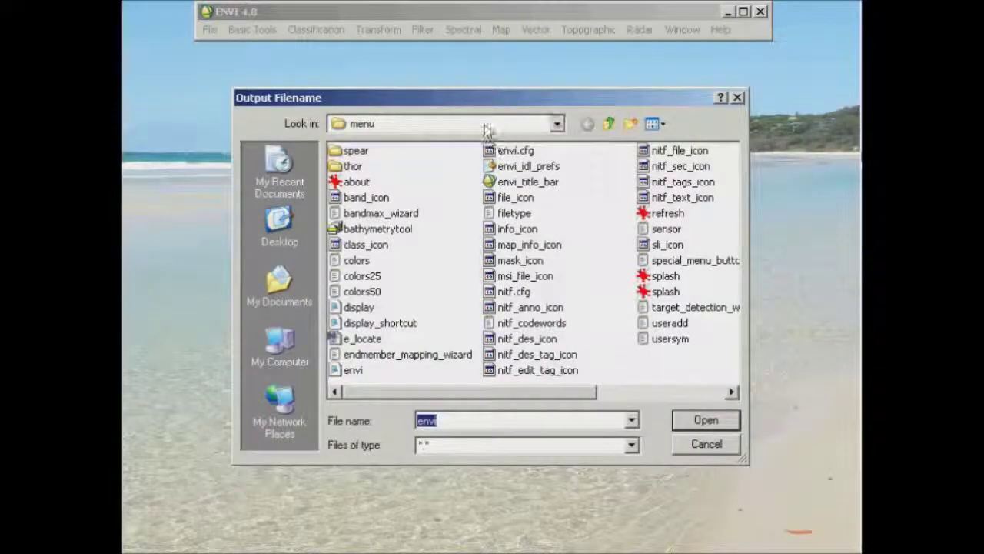
Browse to the a\SES201 folder, cancel, then save the preferences over the existing envi.cfg.
{"action": "left_click", "coordinate": [557, 124]}
{"action": "left_click", "coordinate": [406, 203]}
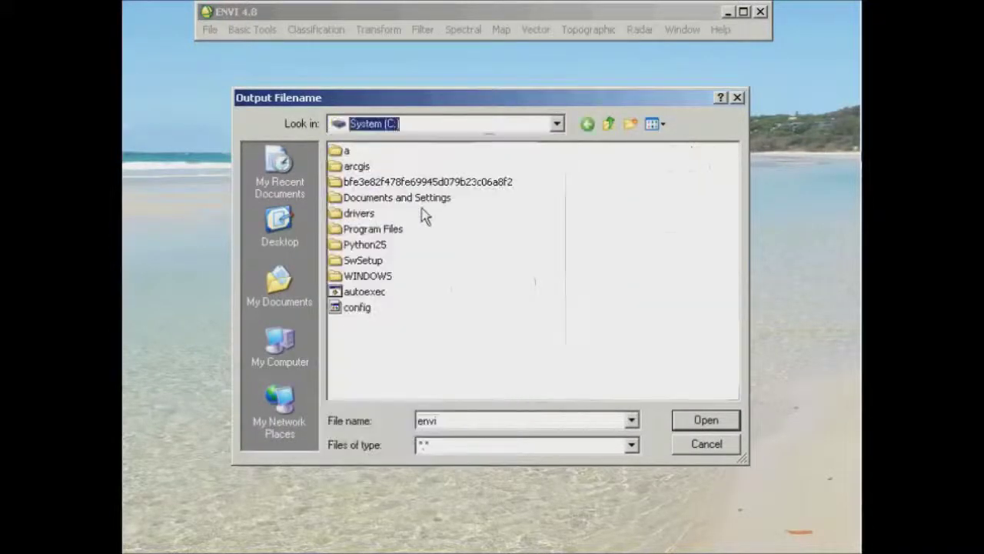
{"action": "double_click", "coordinate": [350, 149]}
{"action": "left_click", "coordinate": [360, 184]}
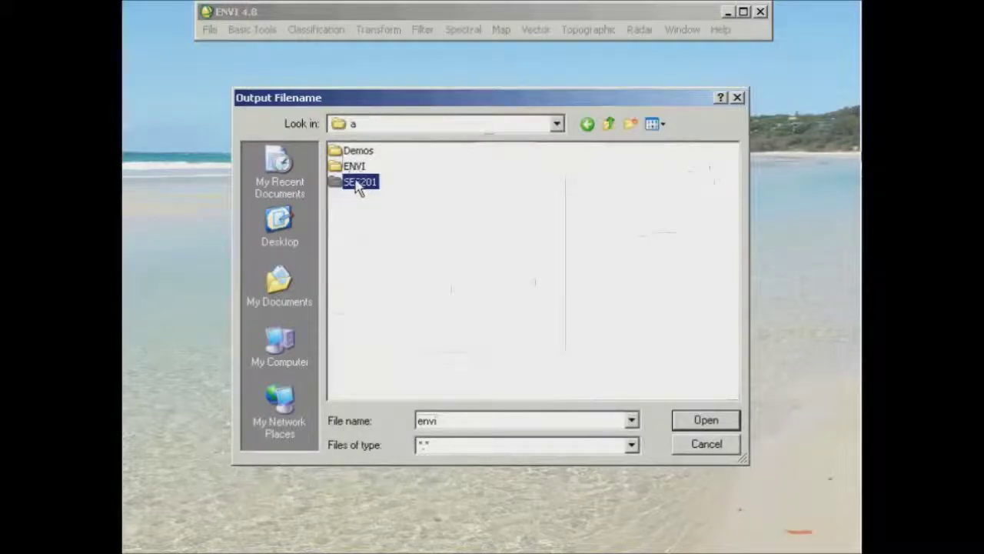
{"action": "left_click", "coordinate": [706, 444]}
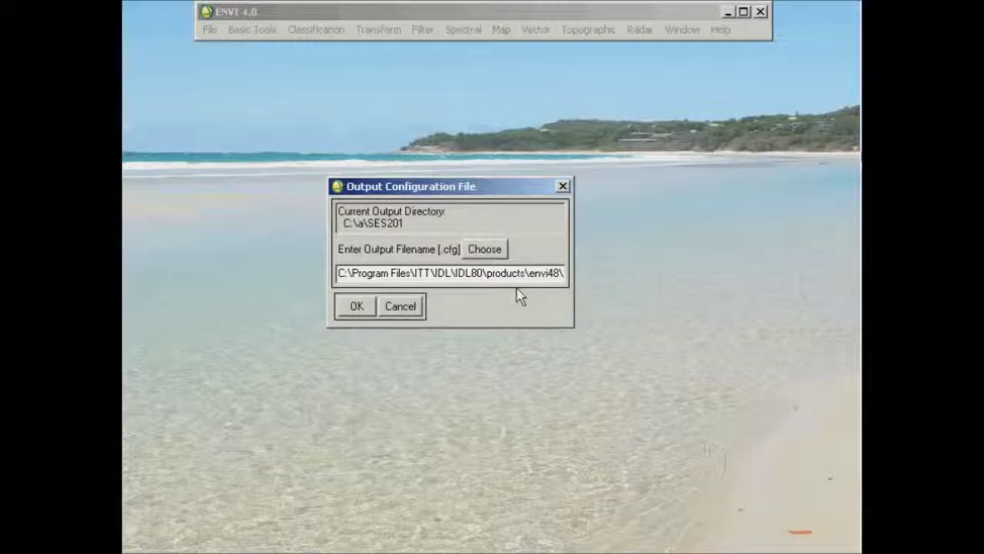
{"action": "left_click", "coordinate": [358, 310]}
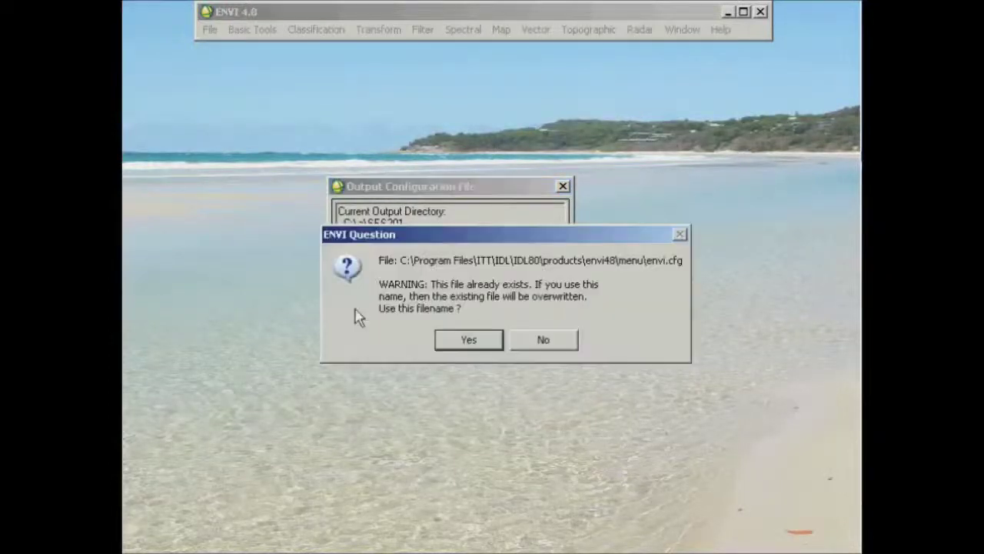
{"action": "left_click", "coordinate": [484, 348]}
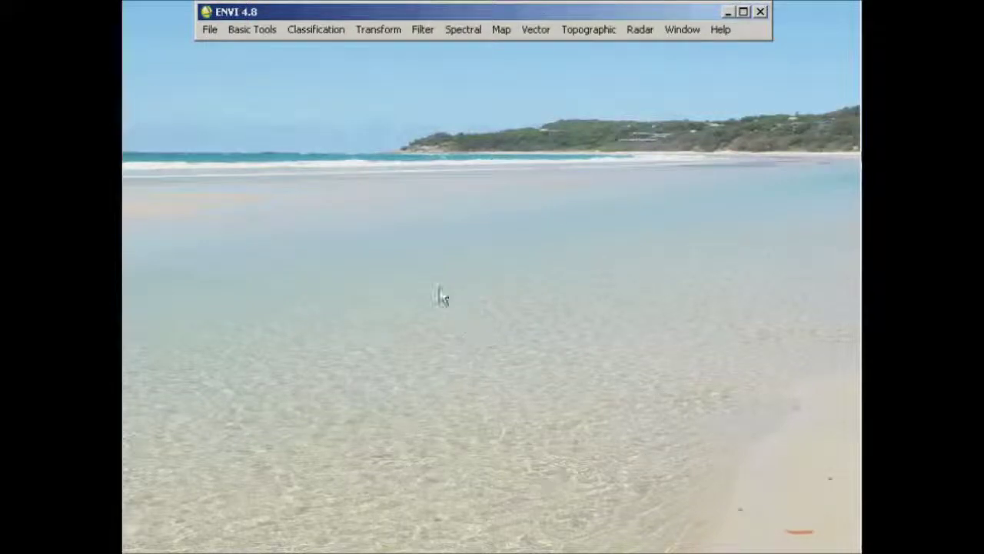
Open the TM_Darwin_171009 image from the Prac1-ENVI_intro folder.
{"action": "left_click", "coordinate": [212, 34]}
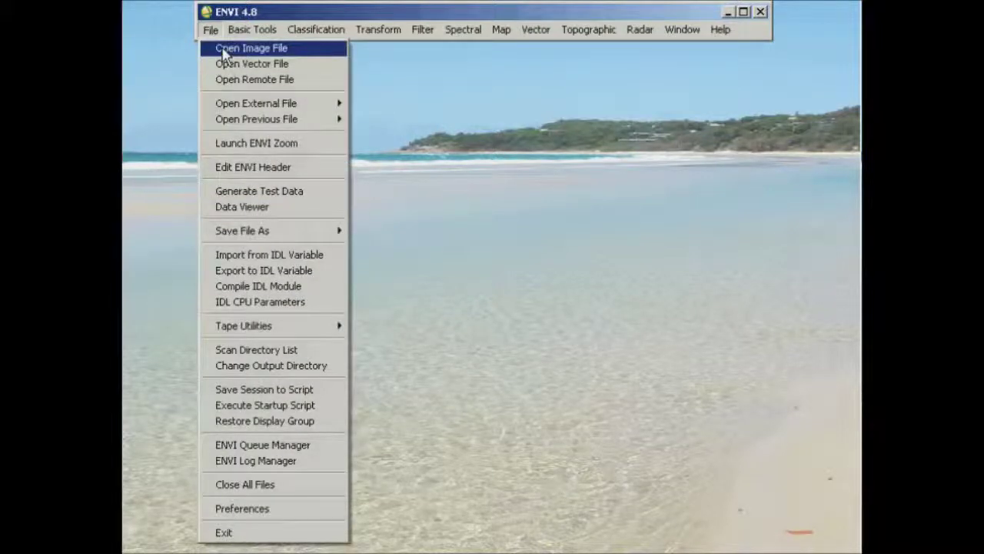
{"action": "left_click", "coordinate": [223, 49]}
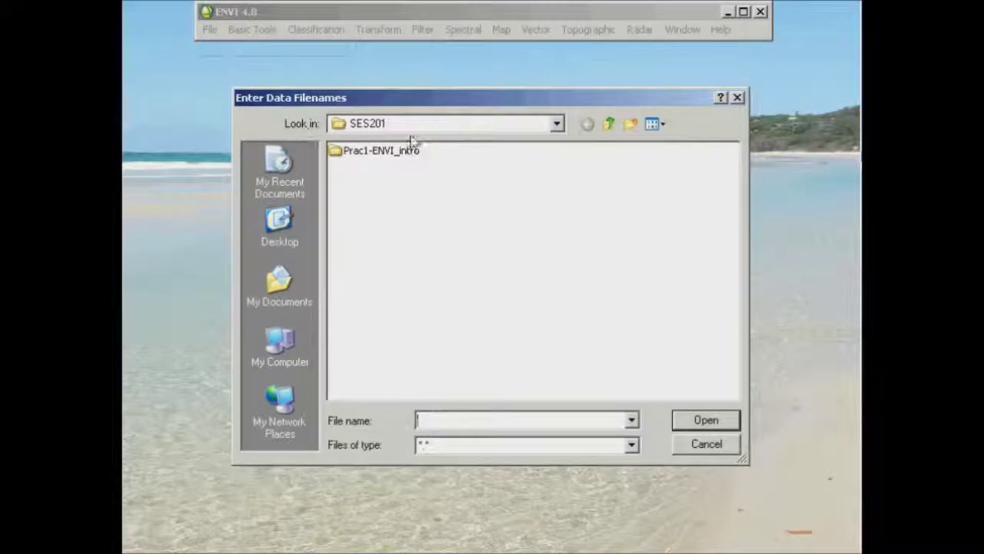
{"action": "double_click", "coordinate": [368, 157]}
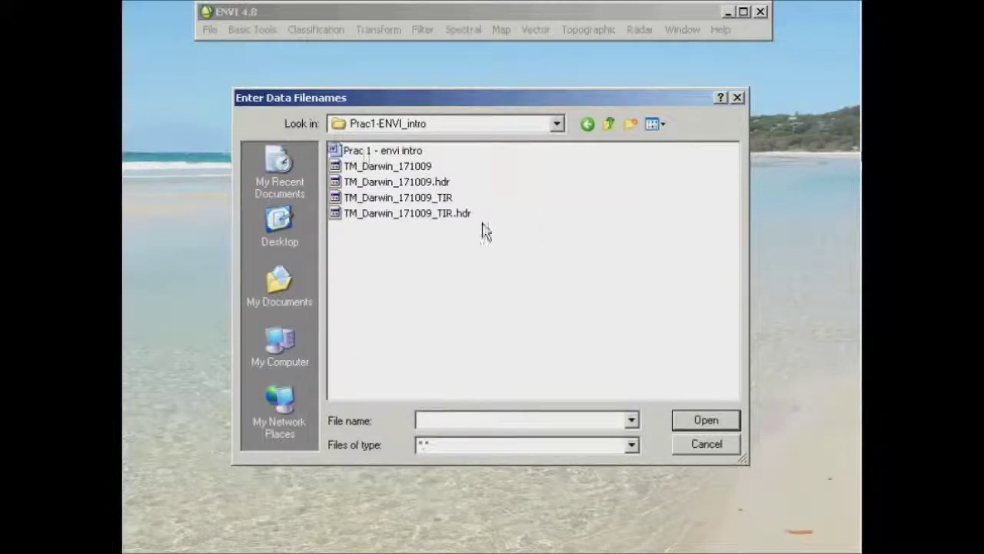
{"action": "left_click", "coordinate": [407, 167]}
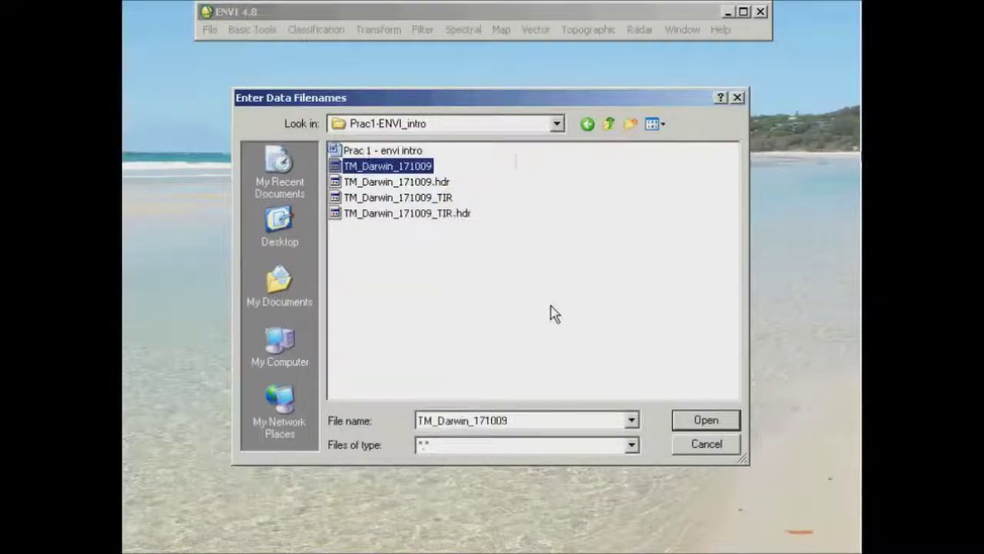
{"action": "left_click", "coordinate": [699, 423]}
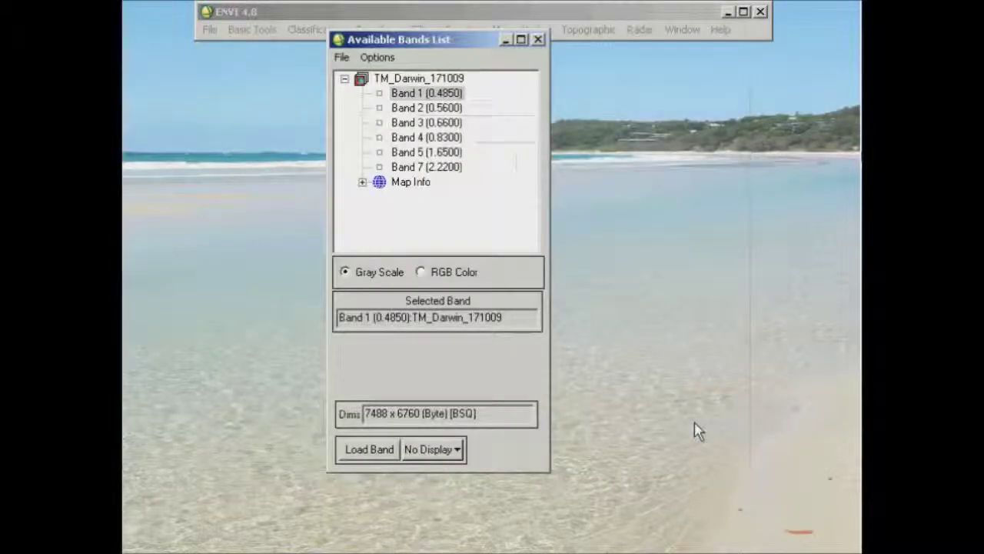
{"action": "mouse_move", "coordinate": [465, 44]}
{"action": "left_mouse_down"}
{"action": "mouse_move", "coordinate": [542, 52]}
{"action": "mouse_move", "coordinate": [620, 85]}
{"action": "left_mouse_up"}
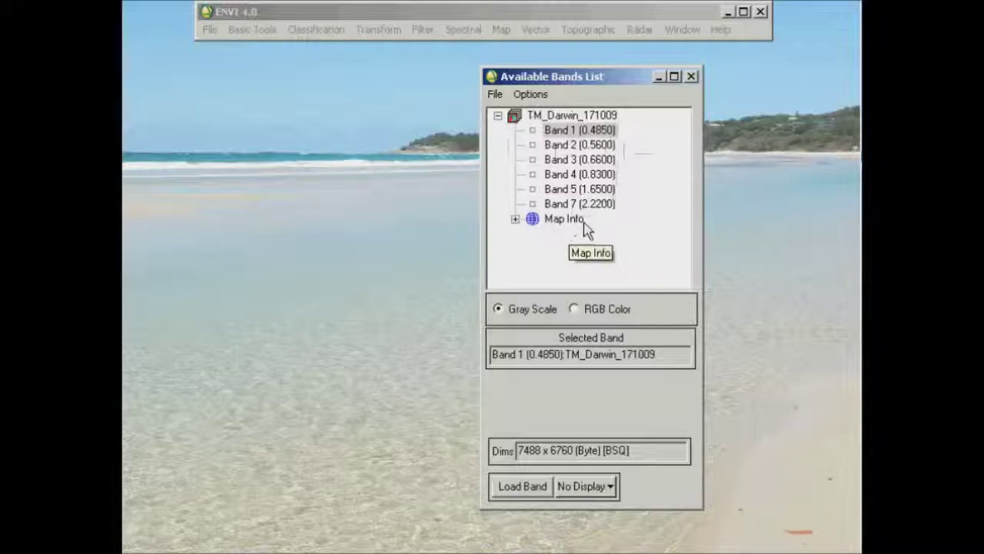
{"action": "left_click", "coordinate": [515, 220]}
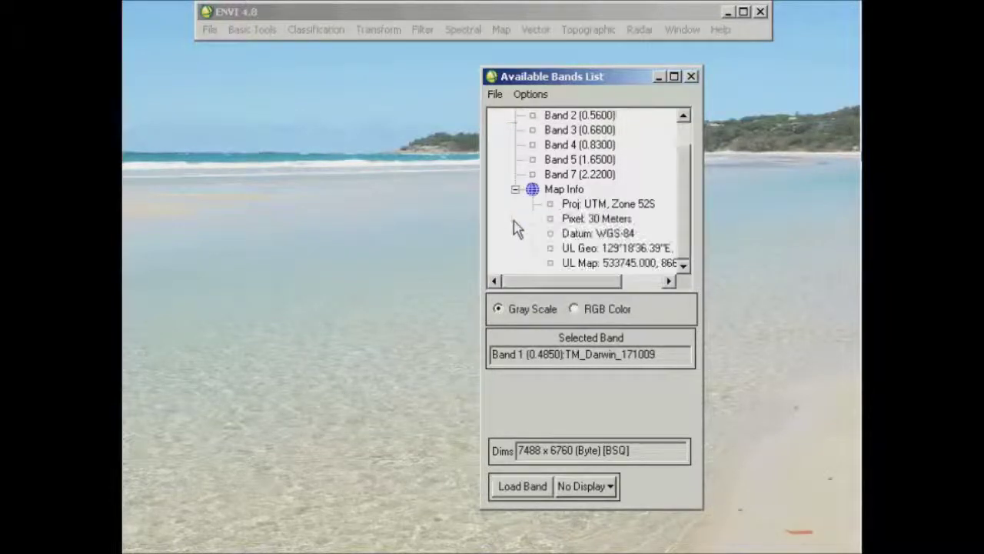
{"action": "left_click_drag", "start_coordinate": [701, 280], "coordinate": [761, 278]}
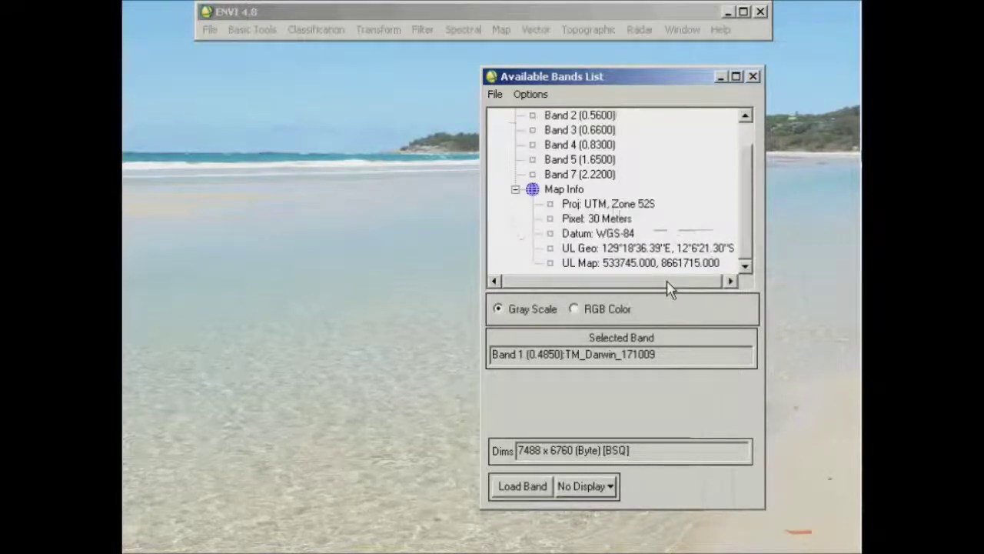
{"action": "left_click", "coordinate": [515, 189]}
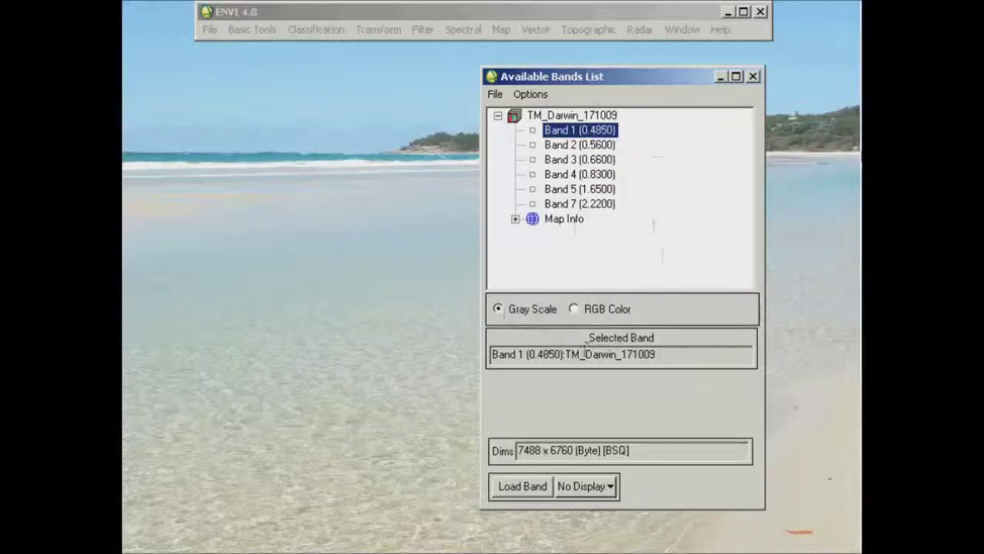
Load Band 1 into a new display and arrange the Scroll, Zoom and Available Bands List windows.
{"action": "left_click", "coordinate": [523, 486]}
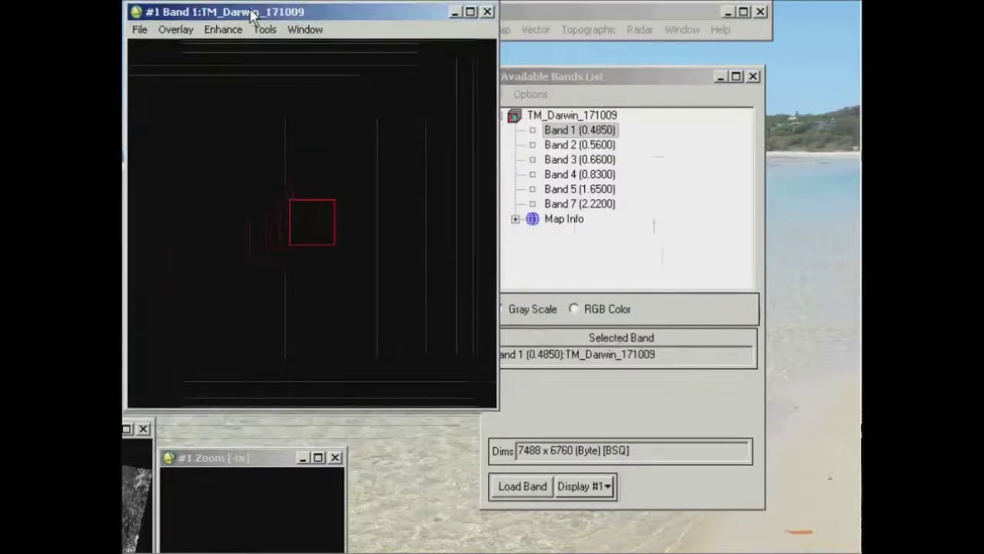
{"action": "left_click_drag", "start_coordinate": [248, 424], "coordinate": [252, 331]}
{"action": "left_click_drag", "start_coordinate": [419, 431], "coordinate": [421, 352]}
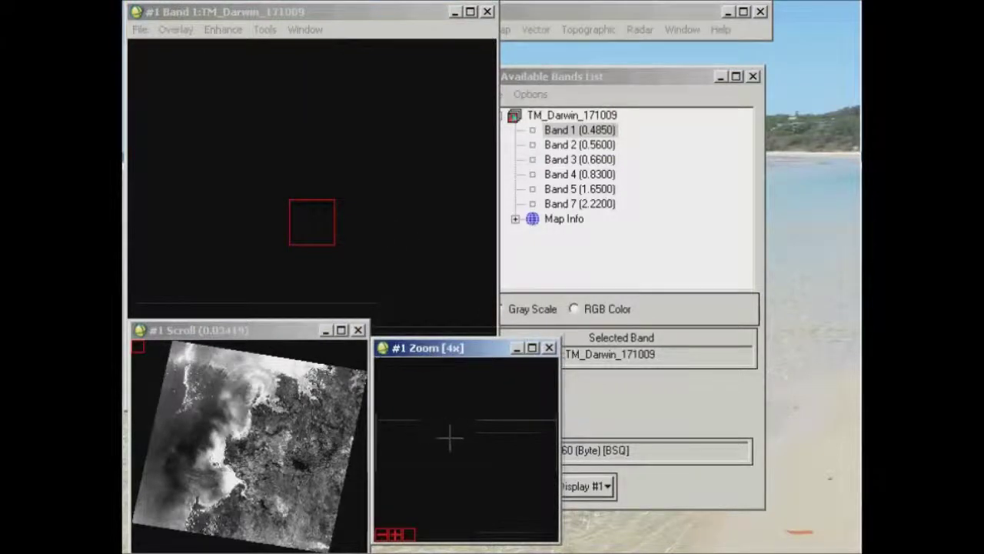
{"action": "left_click_drag", "start_coordinate": [572, 79], "coordinate": [655, 71]}
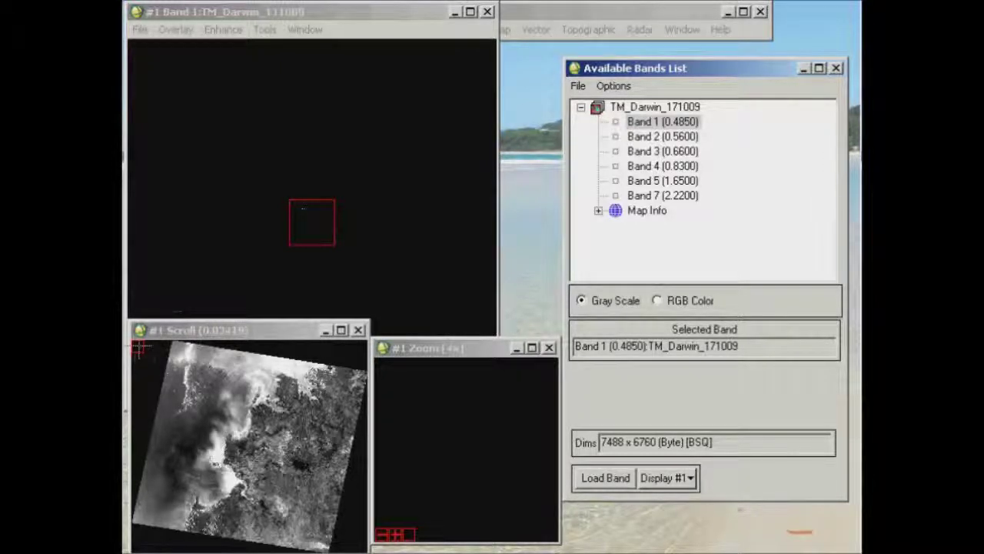
{"action": "left_click", "coordinate": [140, 348]}
Pan the Band 1 main view to the urban coastal area at the scene's centre-right.
{"action": "left_click_drag", "start_coordinate": [140, 348], "coordinate": [310, 379]}
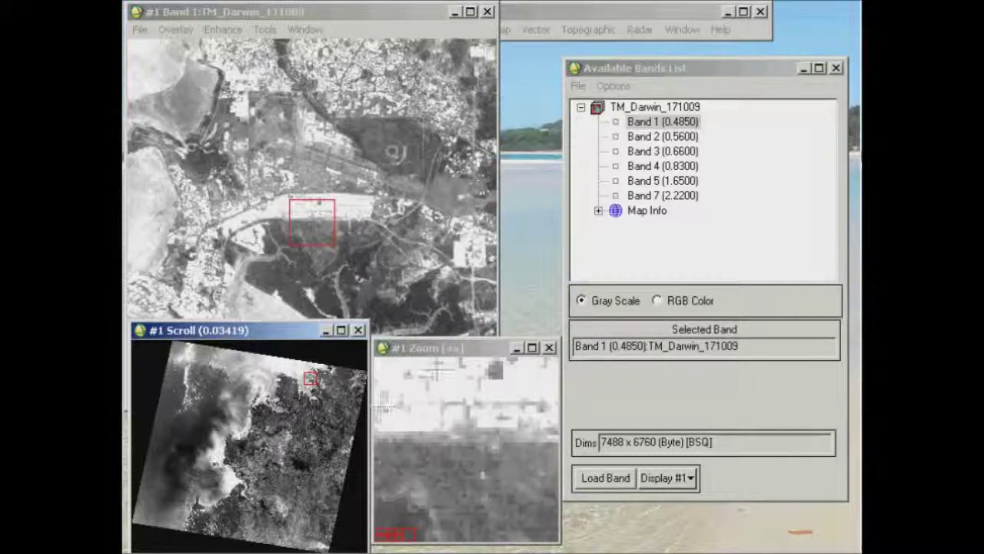
{"action": "left_click", "coordinate": [466, 349]}
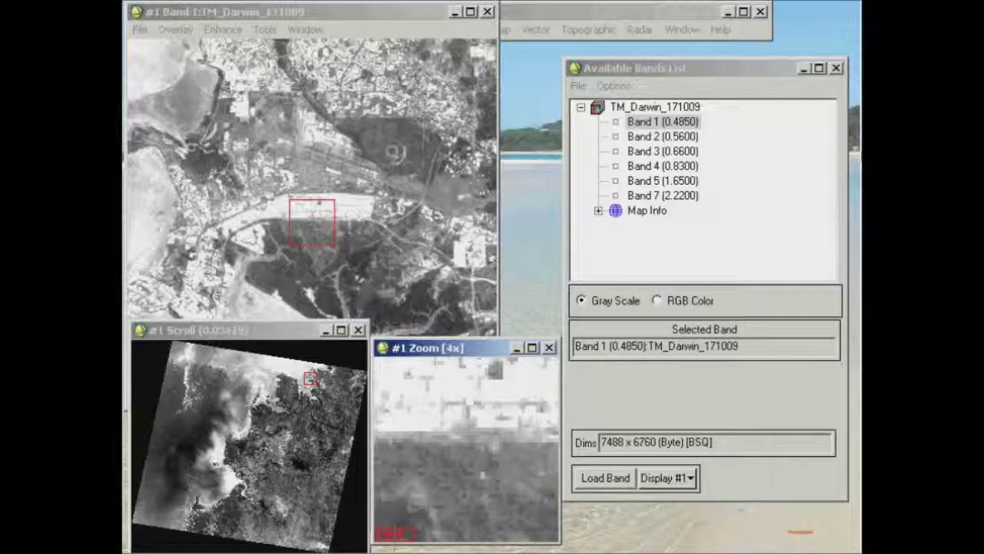
{"action": "left_click", "coordinate": [390, 533]}
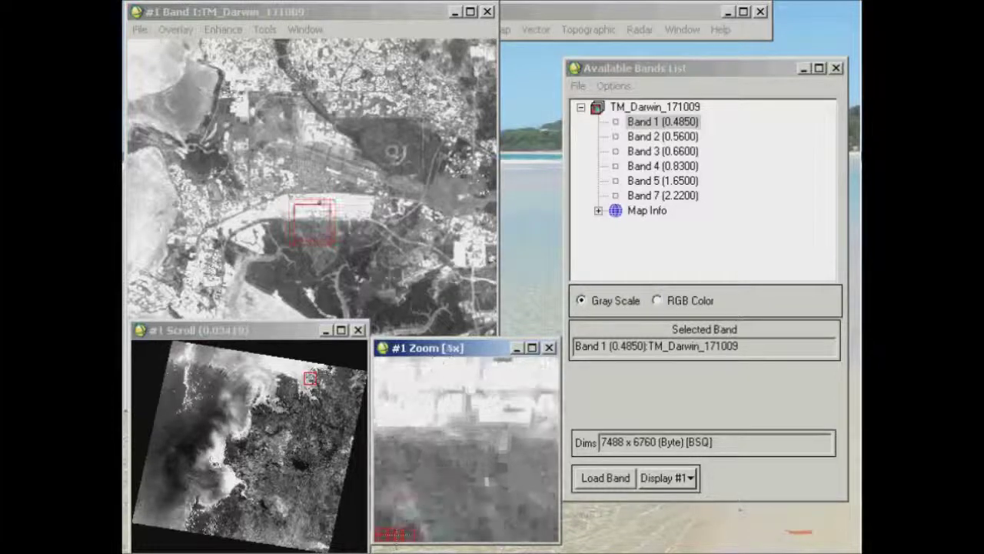
{"action": "left_click", "coordinate": [389, 533]}
{"action": "left_click", "coordinate": [390, 532]}
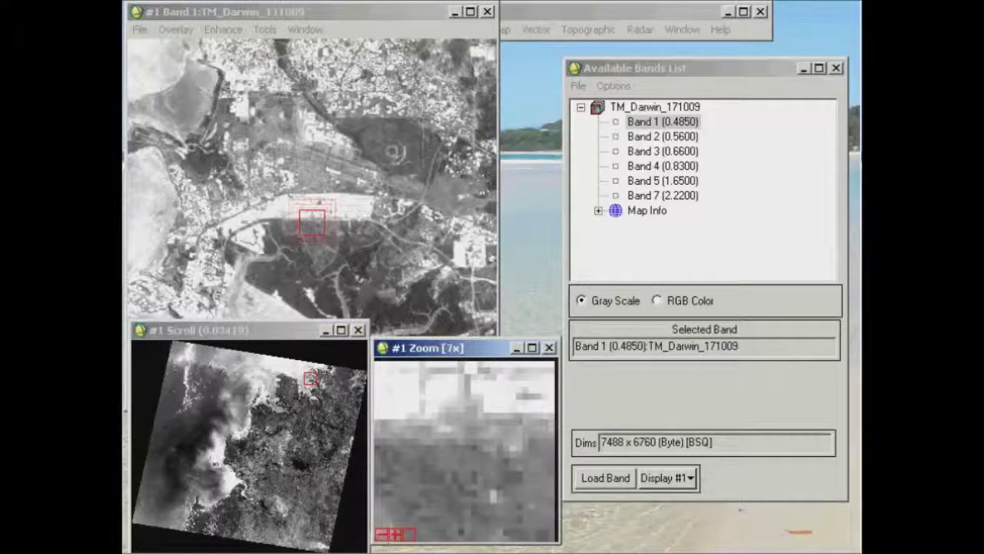
{"action": "left_click", "coordinate": [379, 533]}
{"action": "left_click", "coordinate": [380, 533]}
{"action": "left_click", "coordinate": [380, 533]}
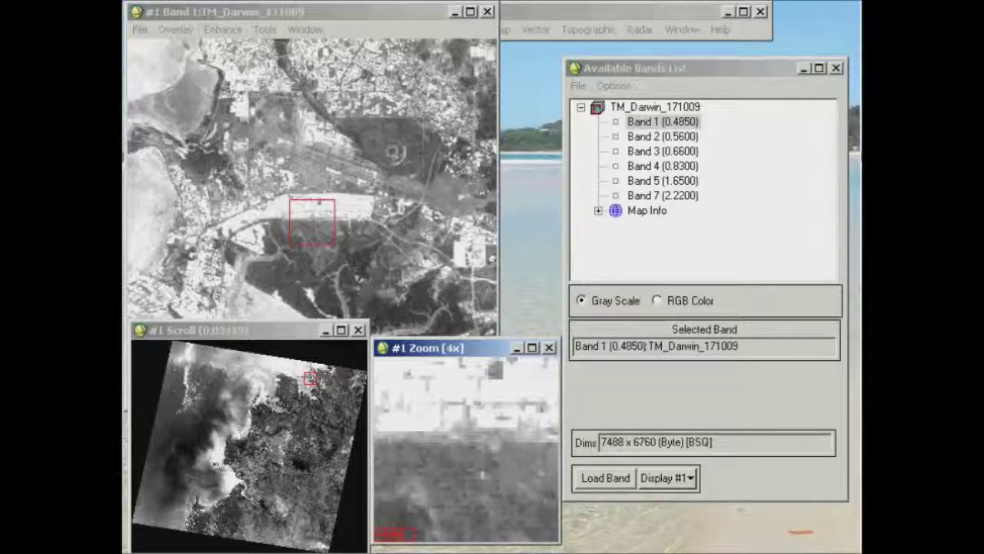
Pan the main view to the river area and move the zoom region to the lower right.
{"action": "left_click_drag", "start_coordinate": [310, 378], "coordinate": [316, 397]}
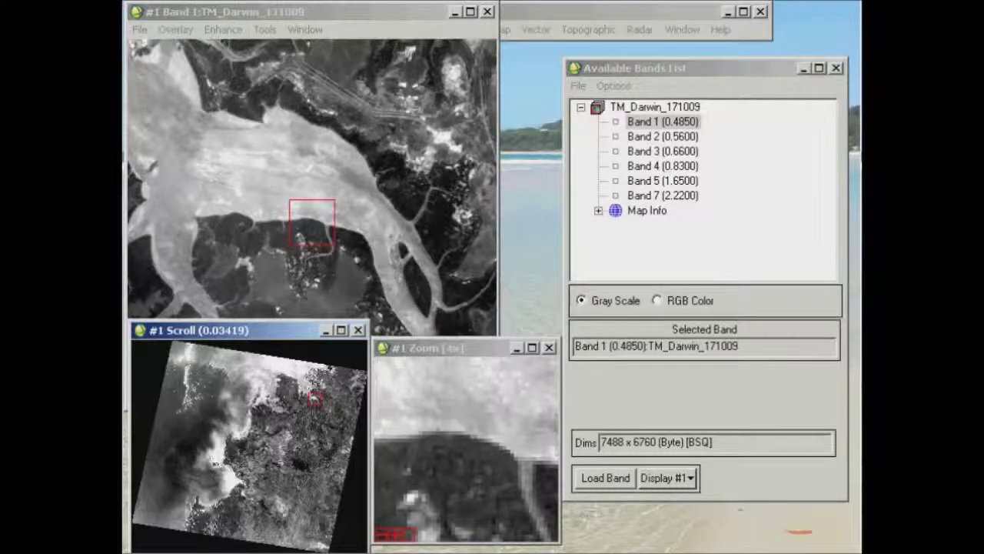
{"action": "left_click", "coordinate": [244, 489]}
{"action": "left_click", "coordinate": [339, 117]}
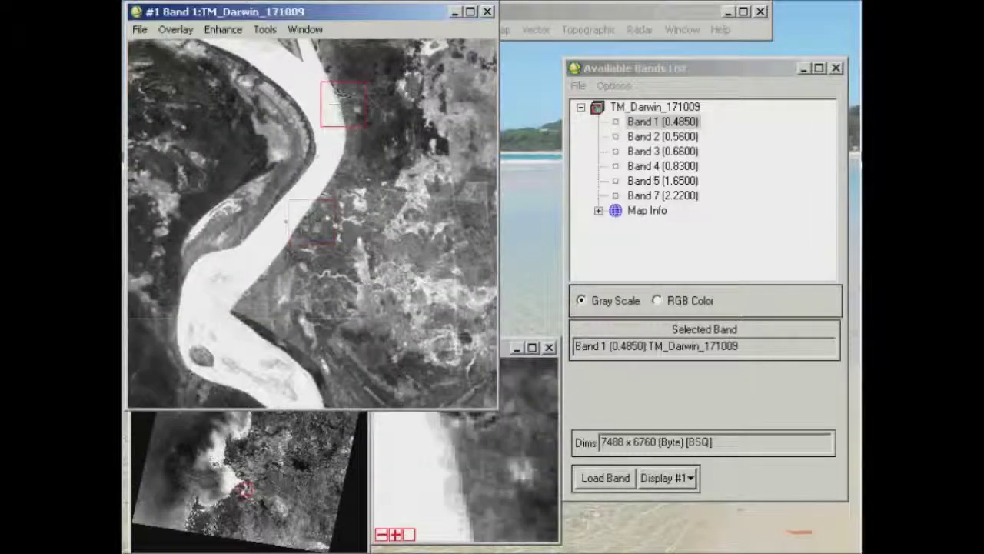
{"action": "left_click", "coordinate": [432, 347]}
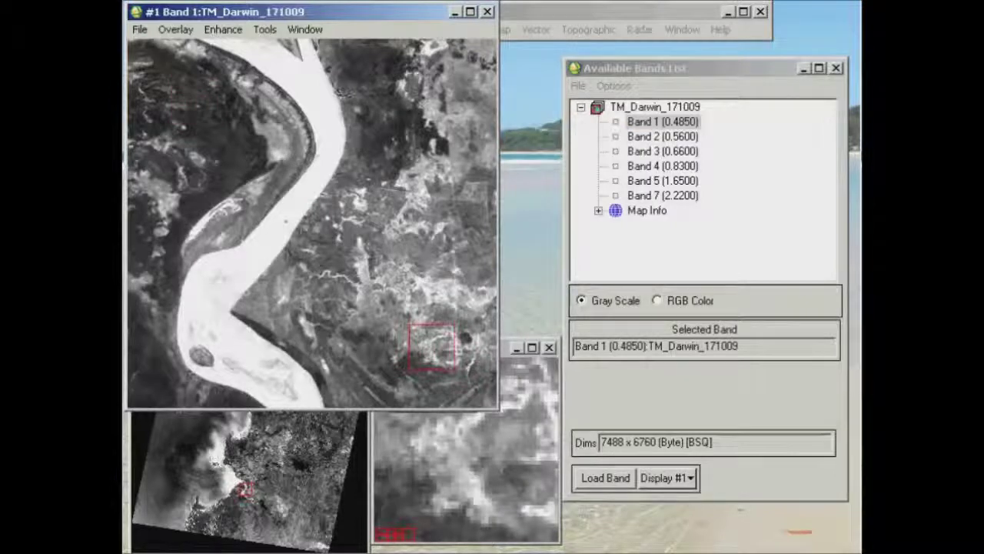
{"action": "left_click", "coordinate": [247, 489]}
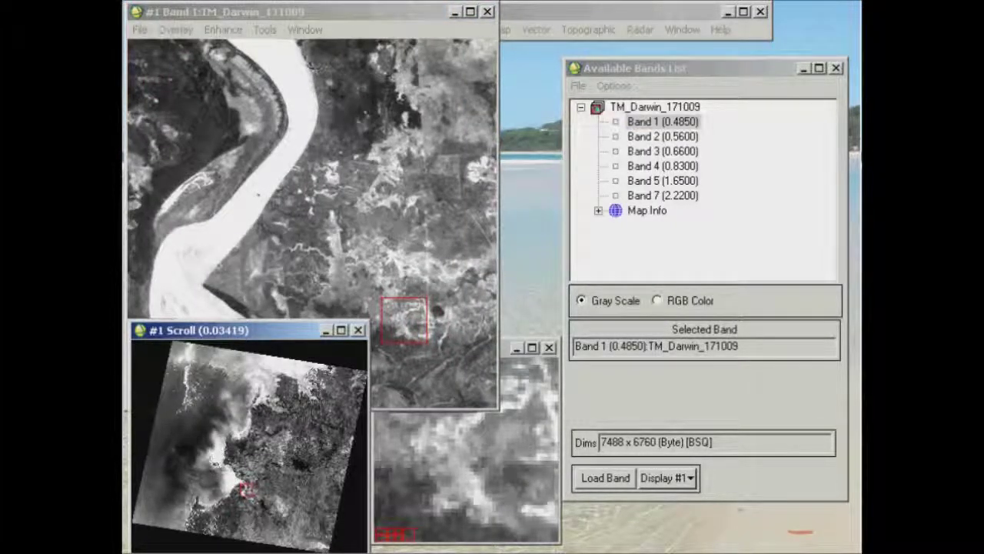
Pan around Darwin city, the peninsula and coastline, then select Band 2 (0.5600).
{"action": "left_click", "coordinate": [308, 381]}
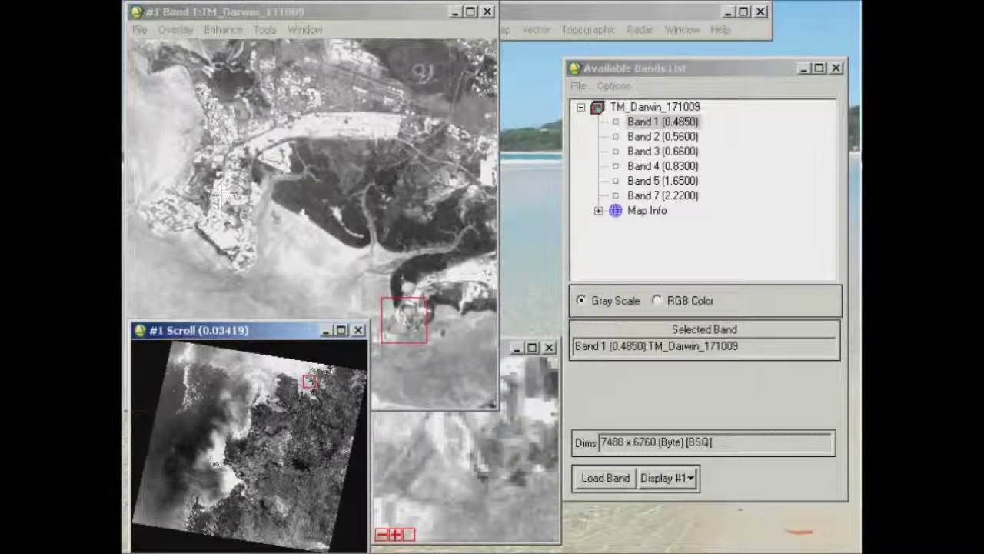
{"action": "left_click", "coordinate": [311, 373]}
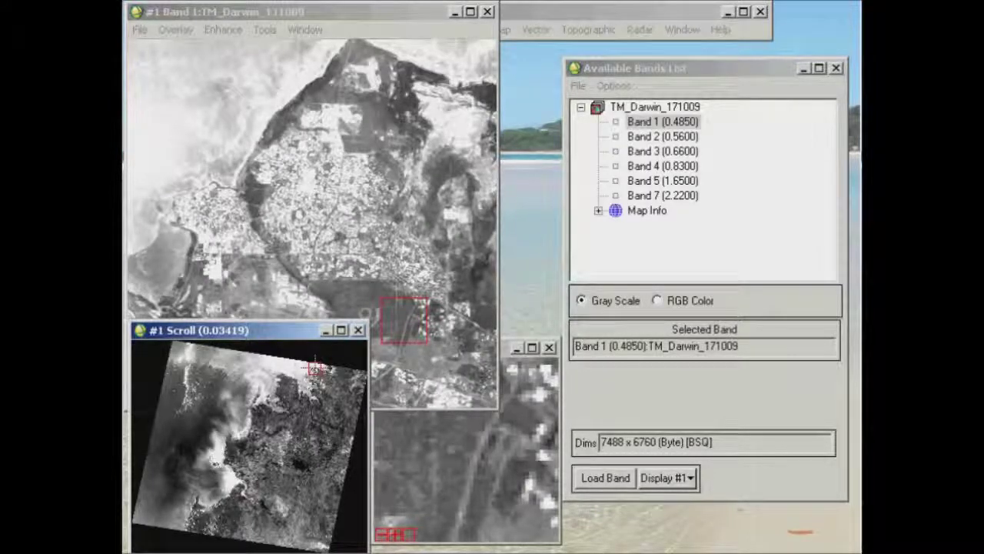
{"action": "left_click", "coordinate": [317, 368]}
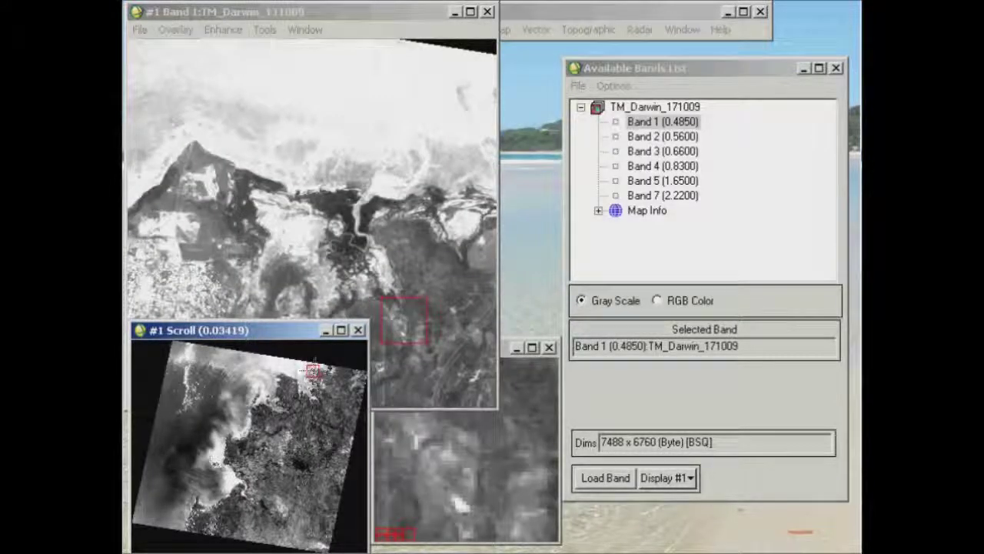
{"action": "left_click", "coordinate": [318, 373]}
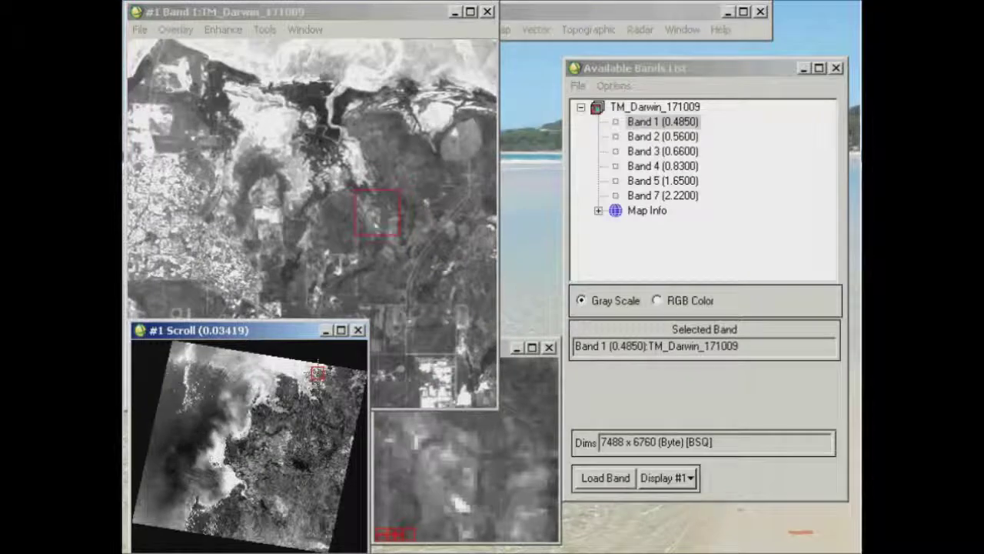
{"action": "left_click", "coordinate": [311, 371]}
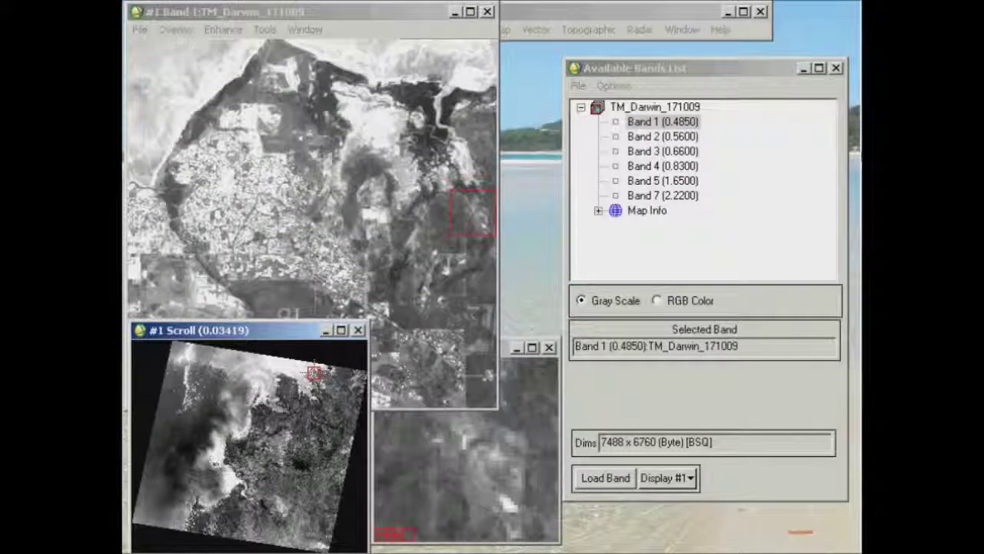
{"action": "left_click", "coordinate": [308, 367]}
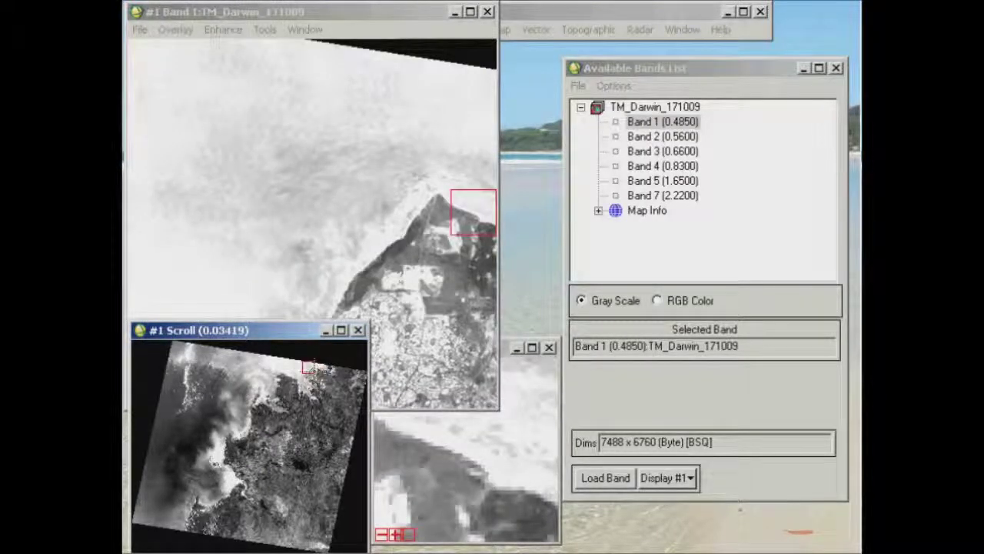
{"action": "left_click", "coordinate": [315, 373]}
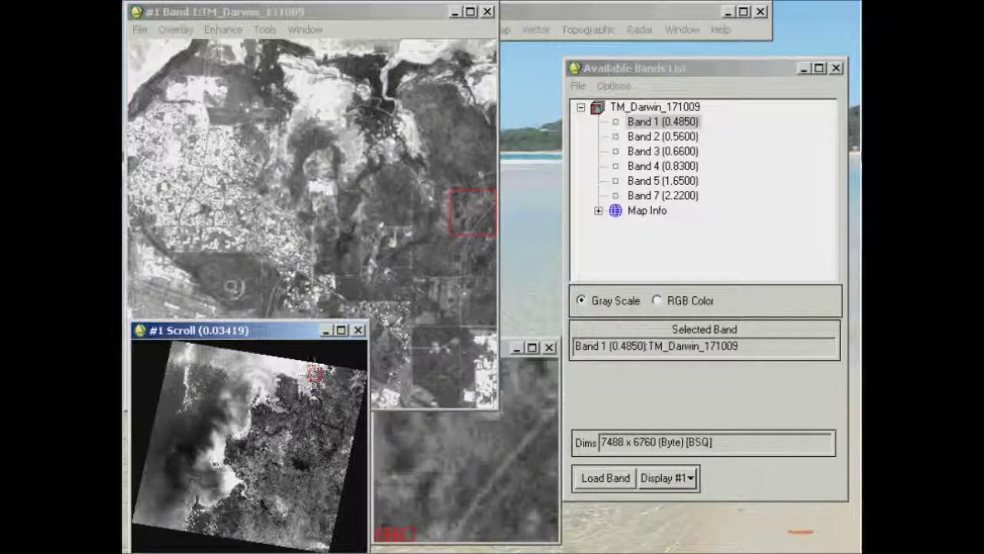
{"action": "left_click", "coordinate": [316, 375]}
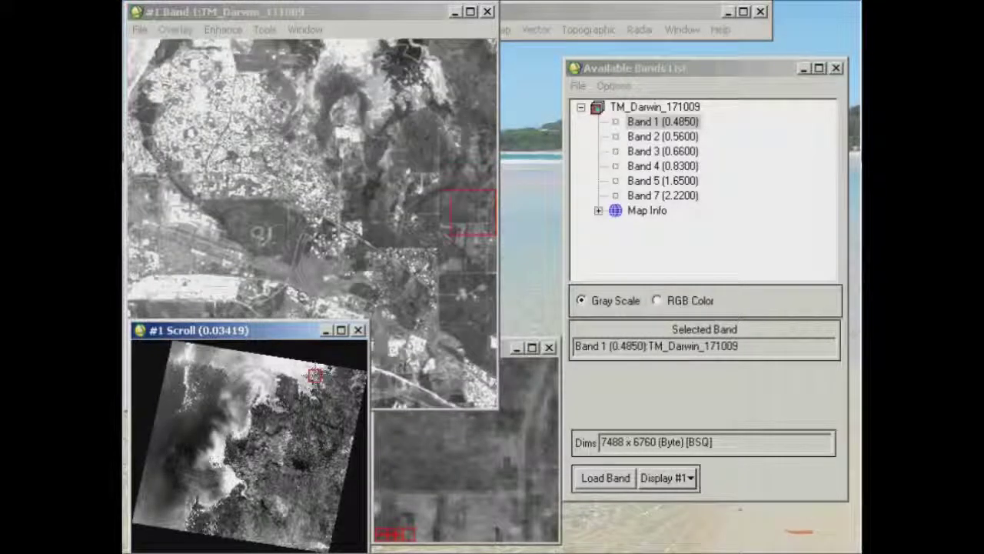
{"action": "left_click", "coordinate": [315, 377]}
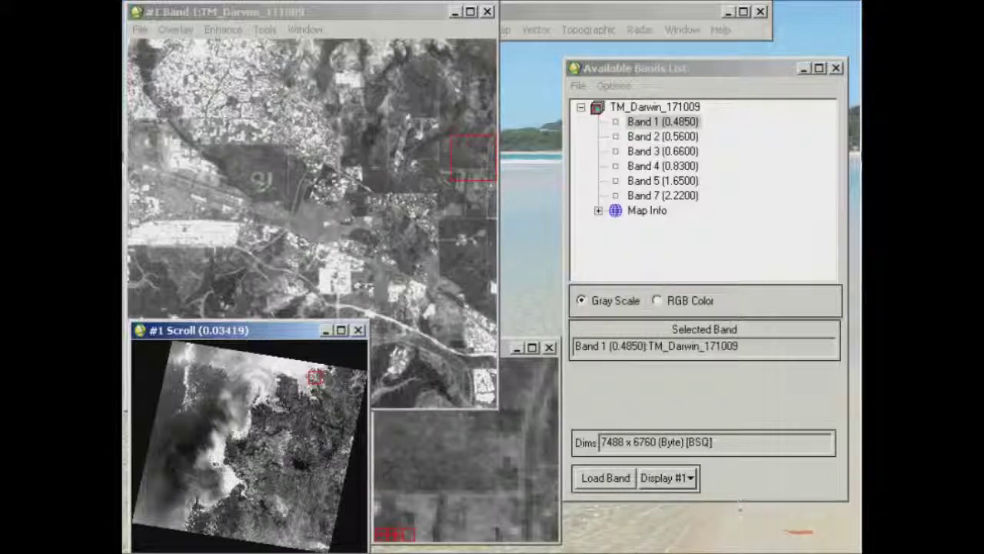
{"action": "left_click", "coordinate": [661, 123]}
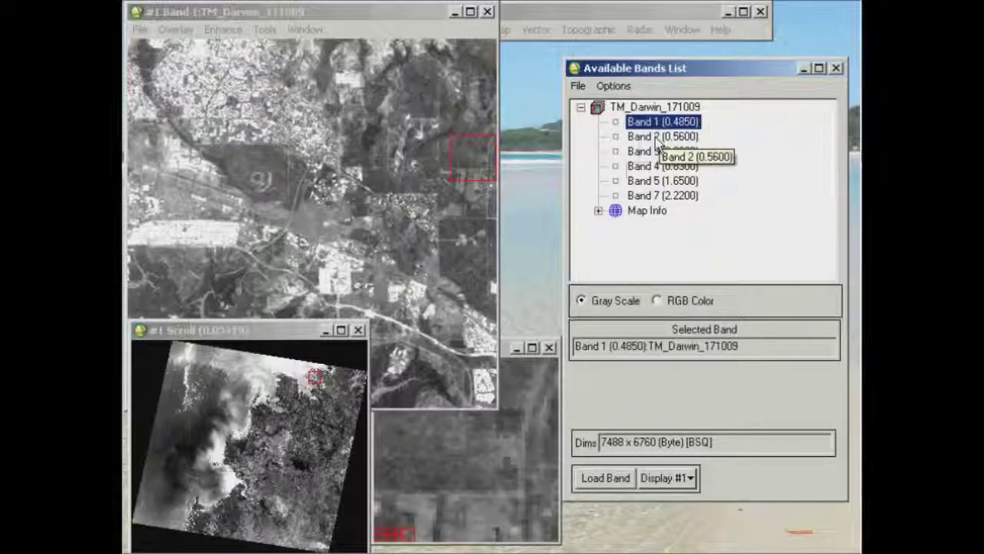
{"action": "left_click", "coordinate": [658, 137]}
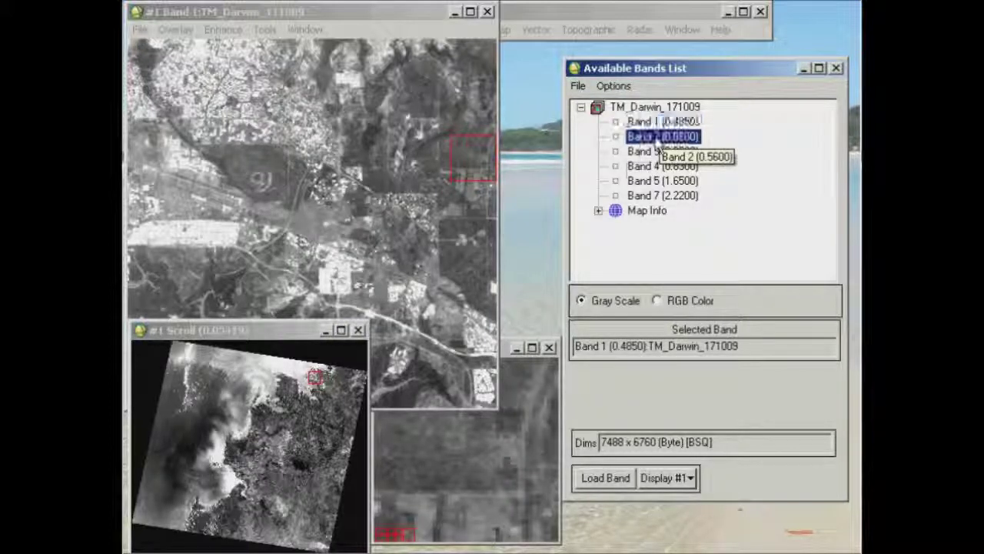
Display Band 2, then Band 3 (0.6600), then Band 4 (0.8300) in Display #1.
{"action": "left_click", "coordinate": [609, 478]}
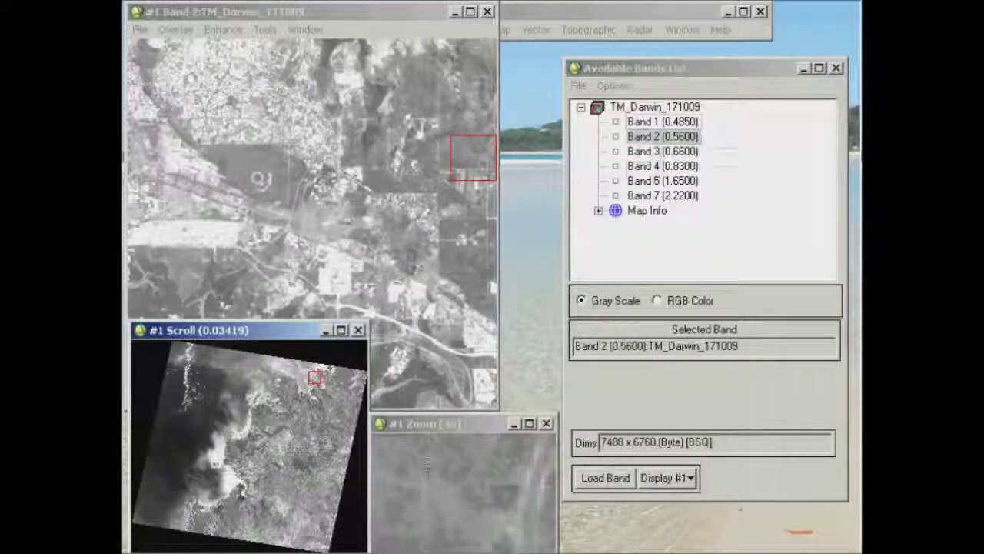
{"action": "left_click", "coordinate": [663, 150]}
{"action": "left_click", "coordinate": [609, 478]}
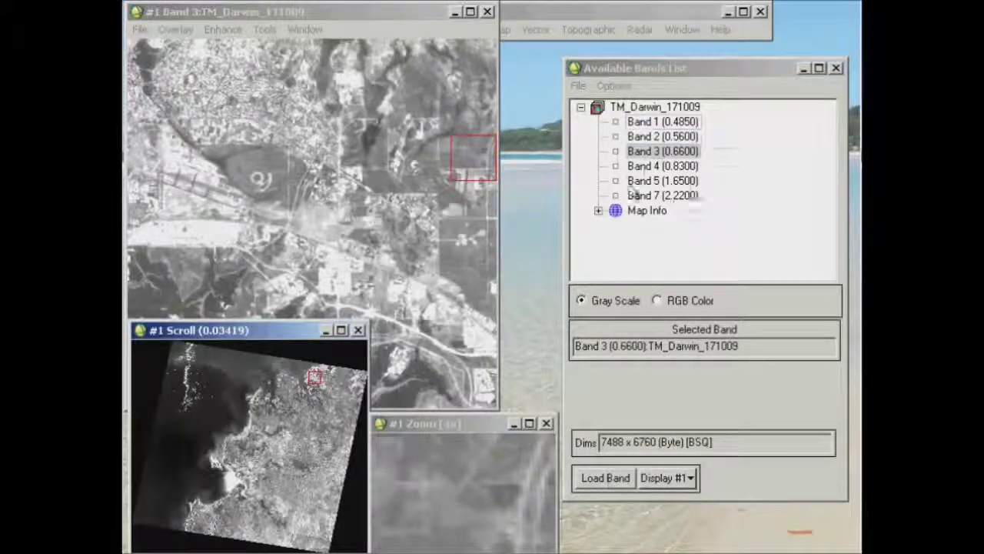
{"action": "left_click", "coordinate": [647, 167]}
{"action": "left_click", "coordinate": [609, 478]}
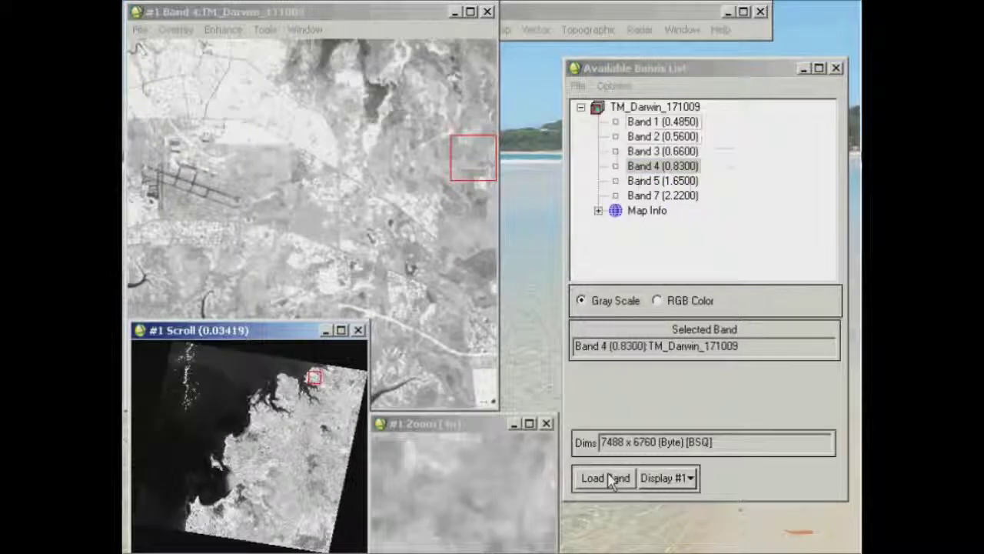